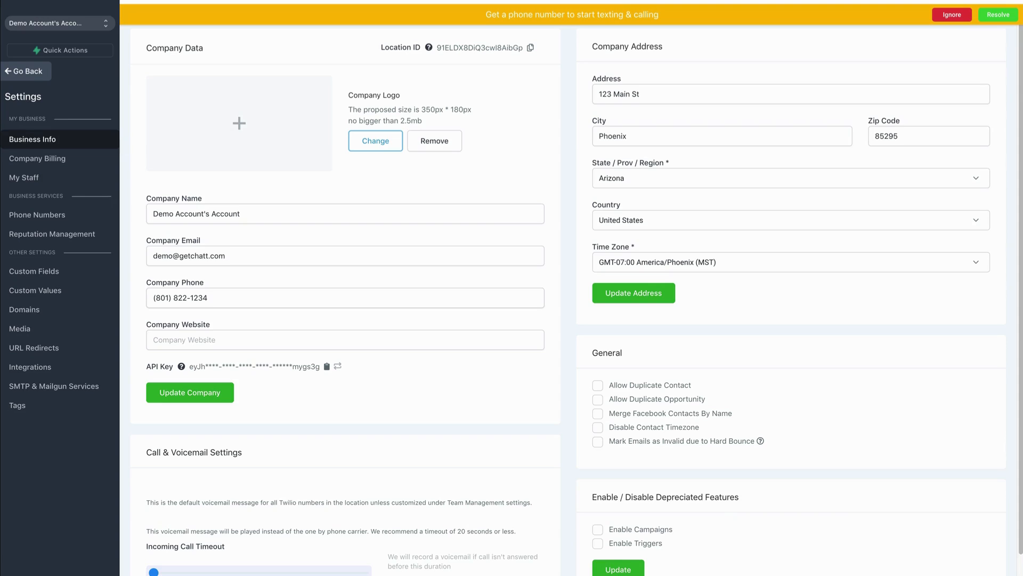
Search for available United States phone numbers with area code 801 to add to the account.
{"action": "left_click", "coordinate": [44, 212]}
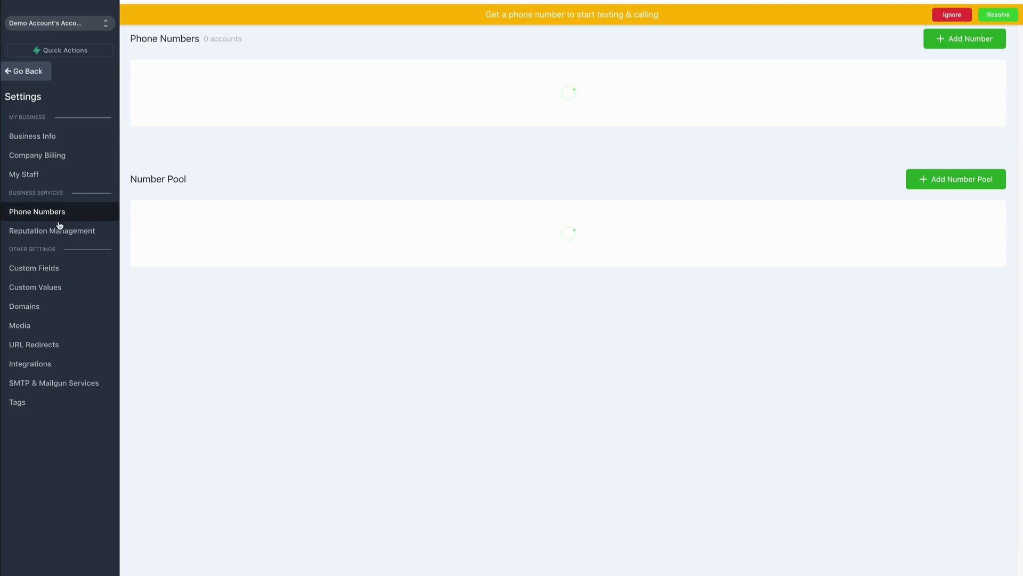
{"action": "left_click", "coordinate": [961, 41]}
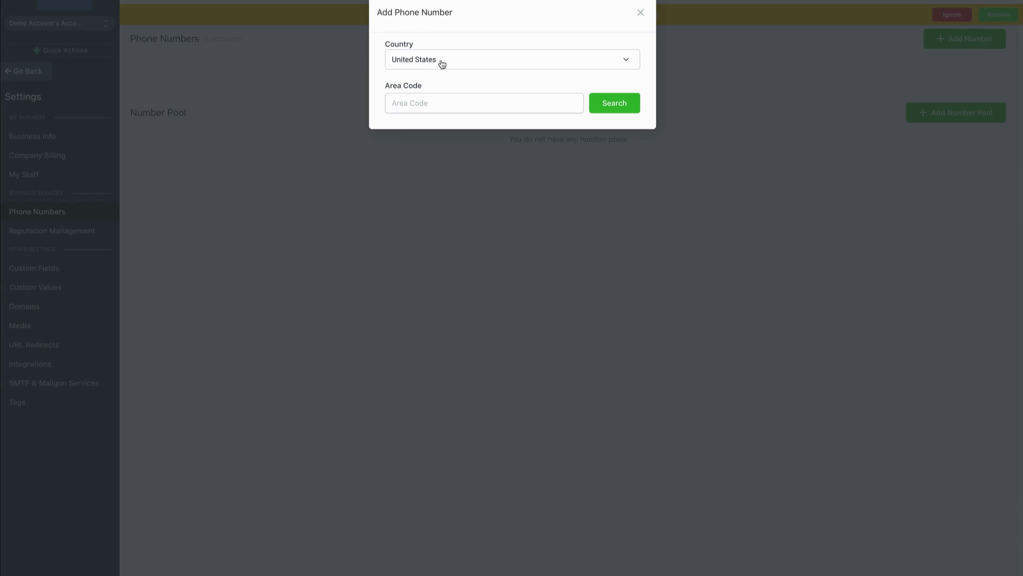
{"action": "left_click", "coordinate": [434, 104]}
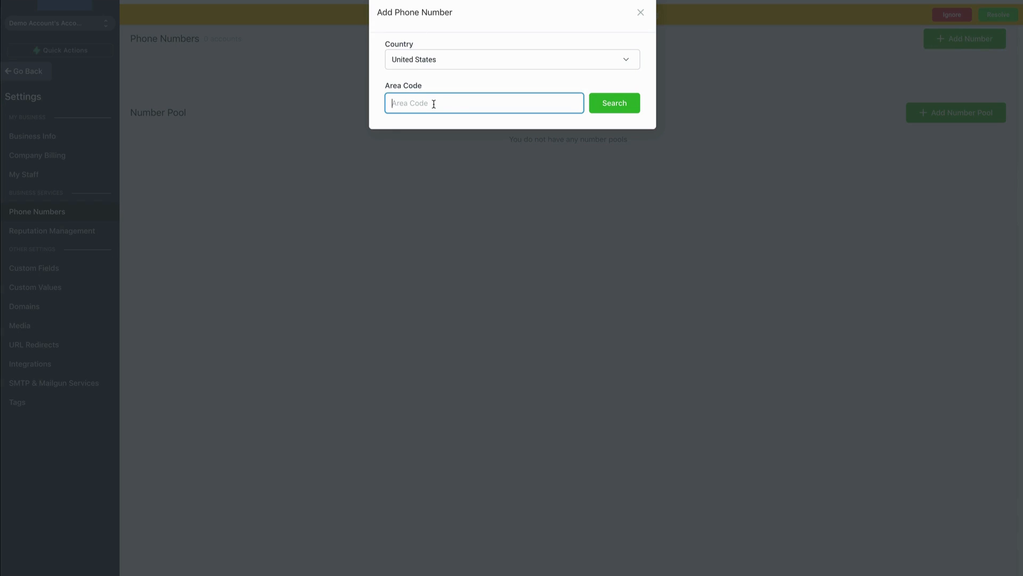
{"action": "type", "text": "801"}
{"action": "left_click", "coordinate": [614, 104]}
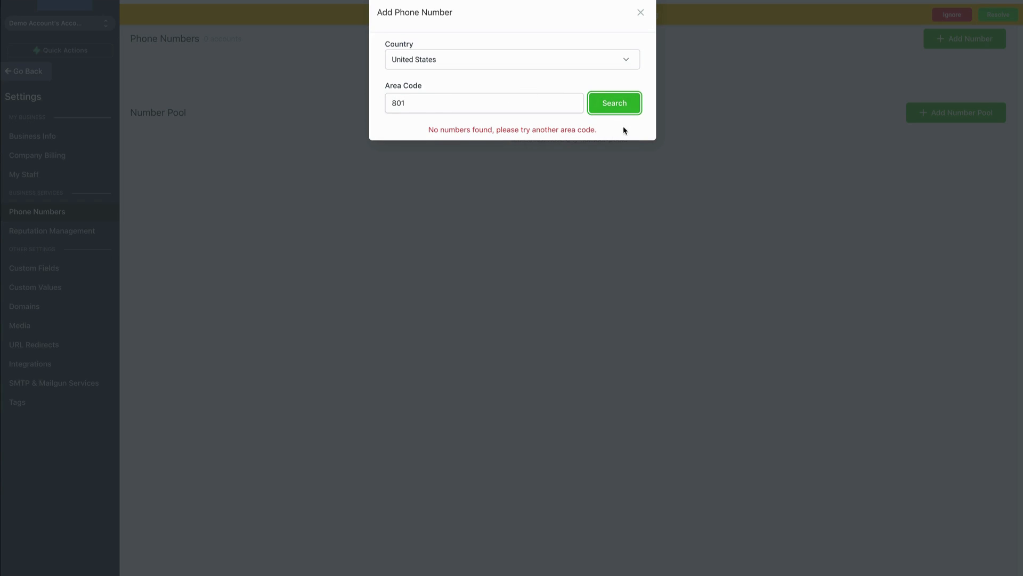
Search area code 385 instead and add the first available number to the account.
{"action": "left_click_drag", "start_coordinate": [450, 104], "coordinate": [390, 99]}
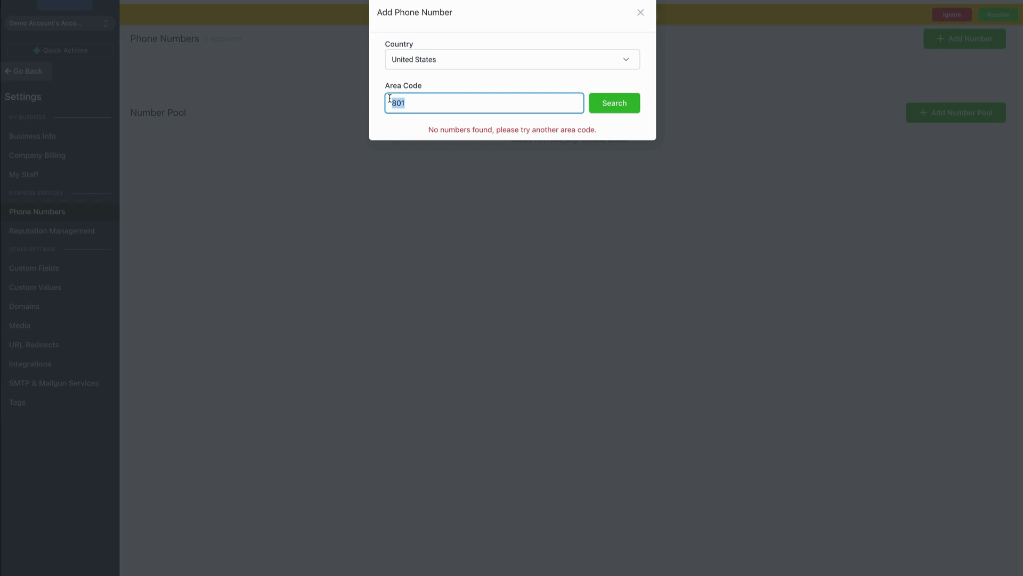
{"action": "type", "text": "385"}
{"action": "left_click", "coordinate": [611, 104]}
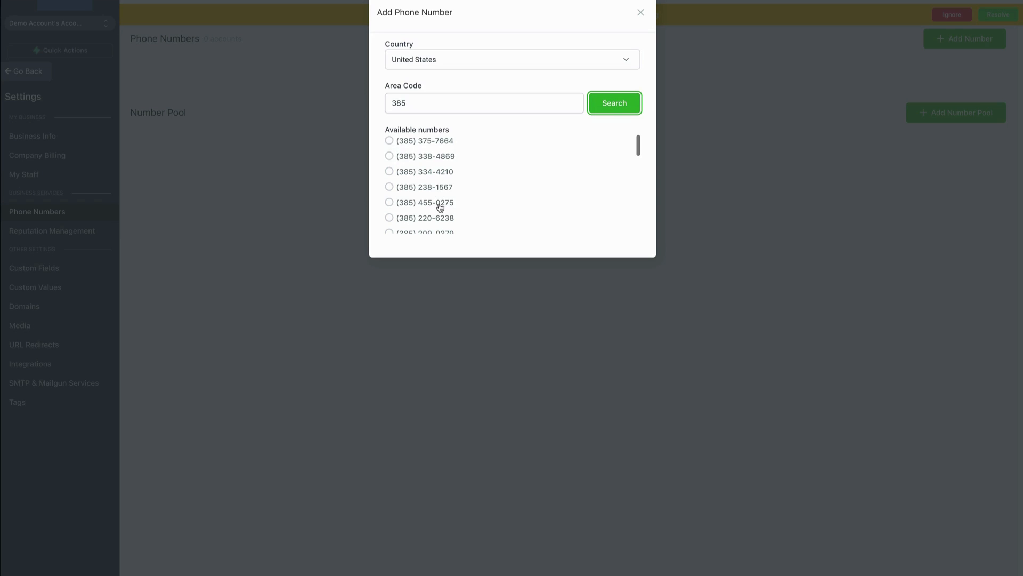
{"action": "scroll", "coordinate": [439, 208], "scroll_direction": "down", "scroll_amount": 5}
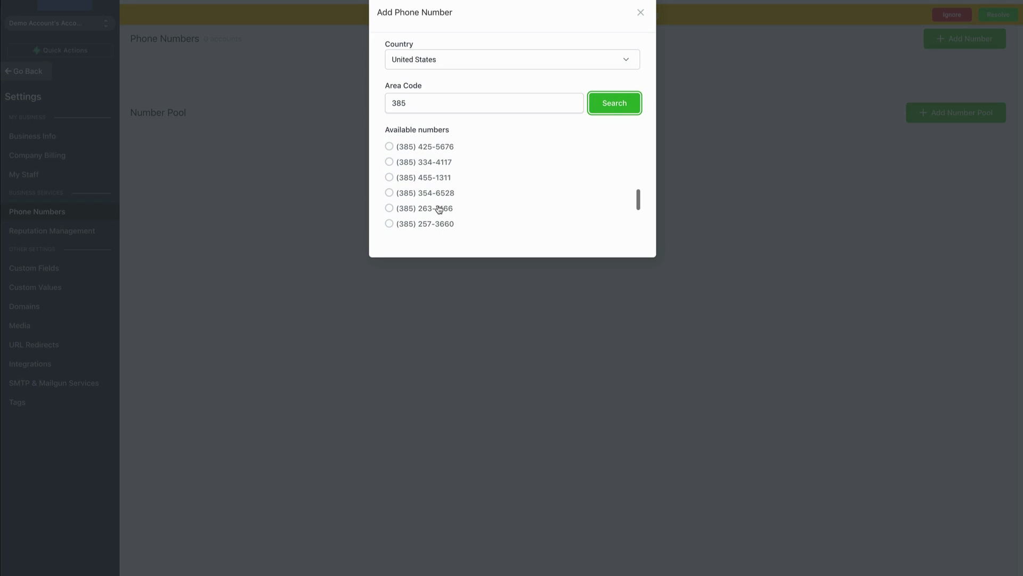
{"action": "scroll", "coordinate": [439, 207], "scroll_direction": "up", "scroll_amount": 5}
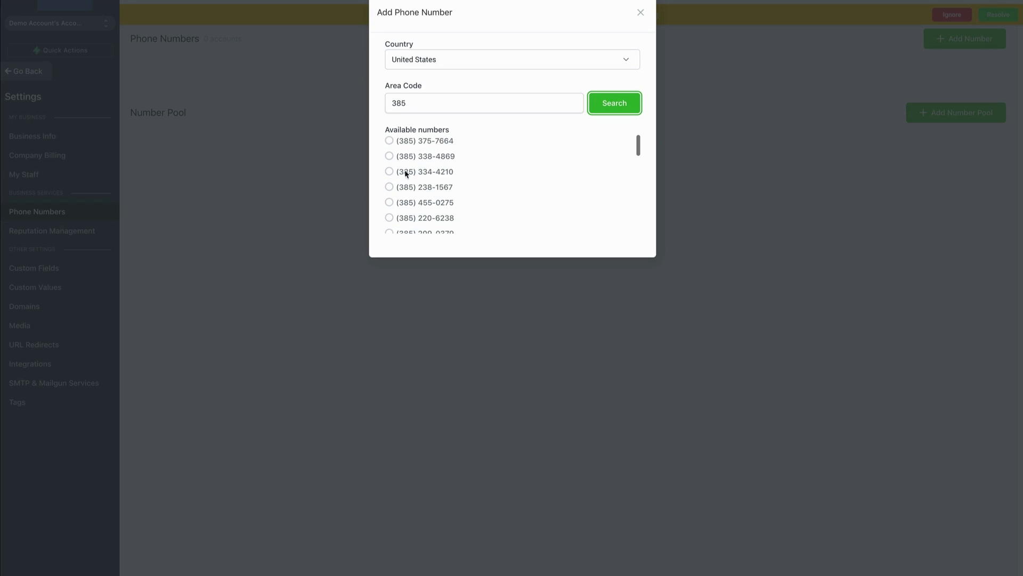
{"action": "left_click", "coordinate": [390, 142]}
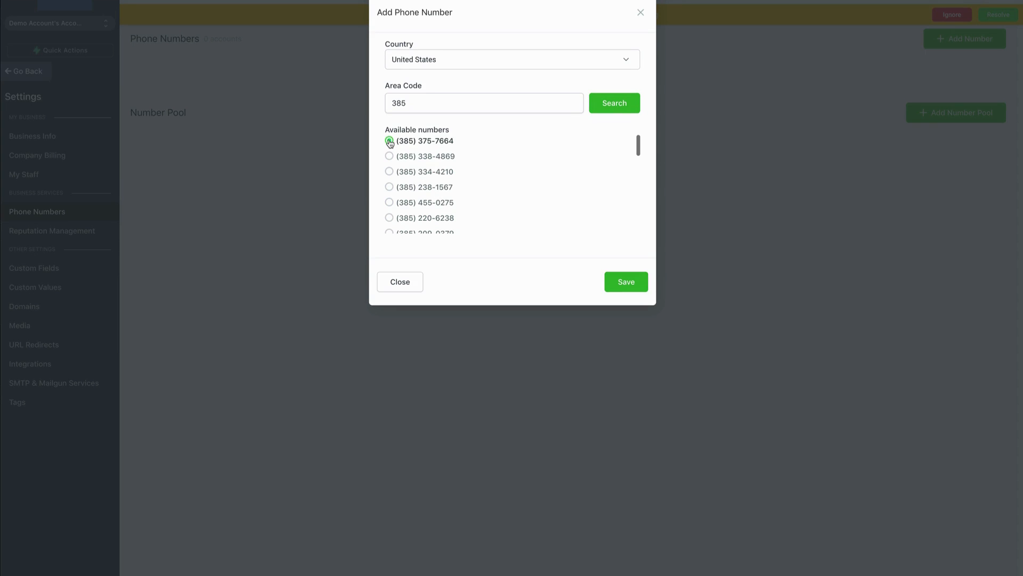
{"action": "left_click", "coordinate": [623, 286]}
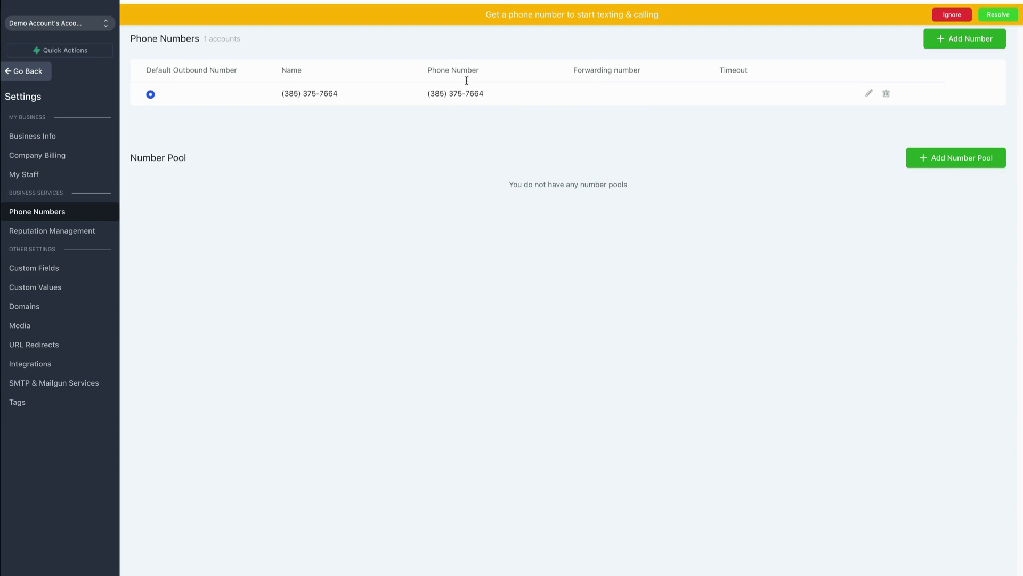
In the added number's settings, enter the phone number that calls are forwarded to, including the +1 country code.
{"action": "left_click", "coordinate": [869, 95]}
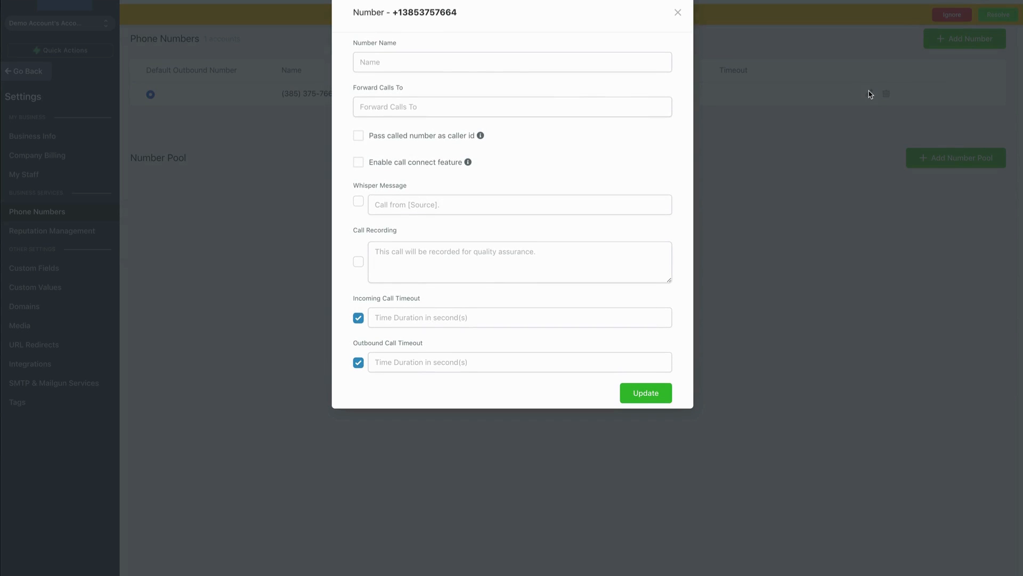
{"action": "left_click", "coordinate": [400, 108]}
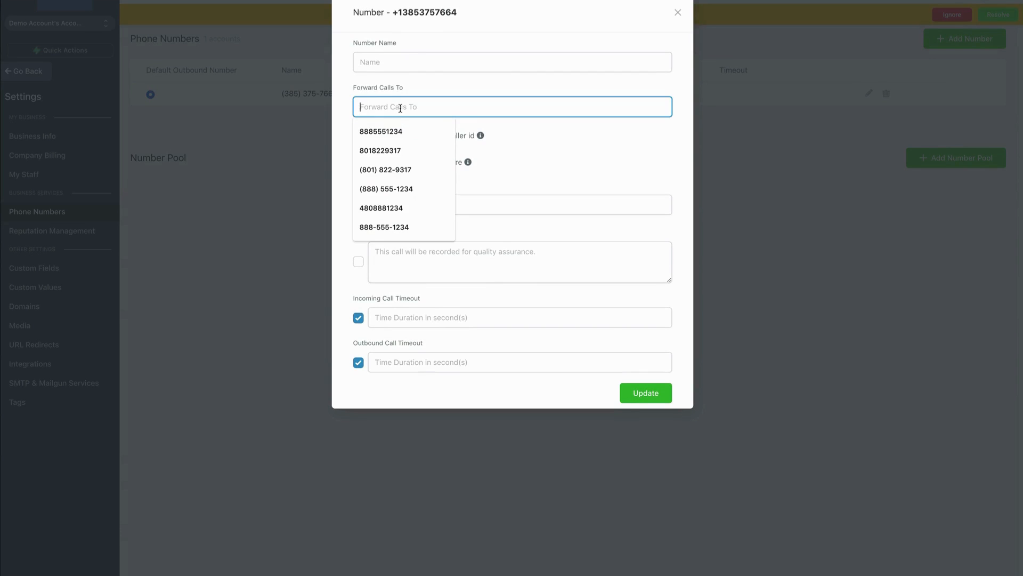
{"action": "type", "text": "+1888"}
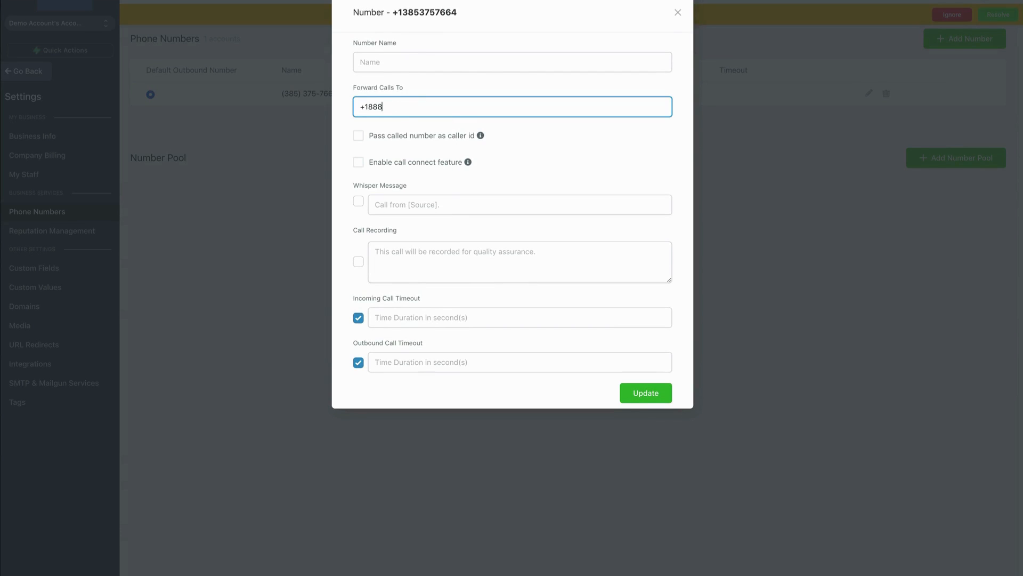
{"action": "type", "text": "551234"}
Set the number's incoming call timeout to 20 seconds and save its settings.
{"action": "left_click", "coordinate": [411, 318]}
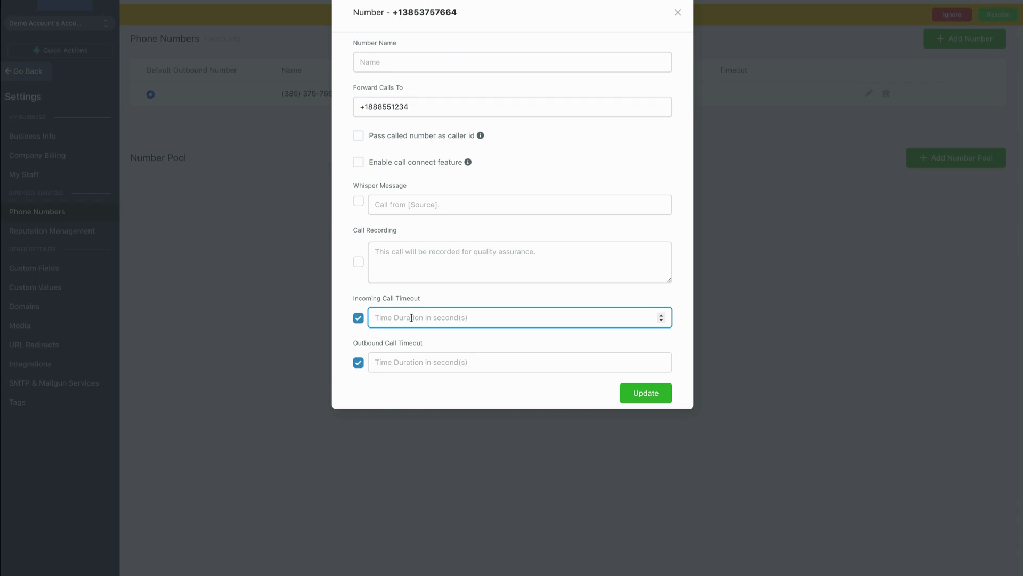
{"action": "type", "text": "20"}
{"action": "left_click", "coordinate": [646, 392]}
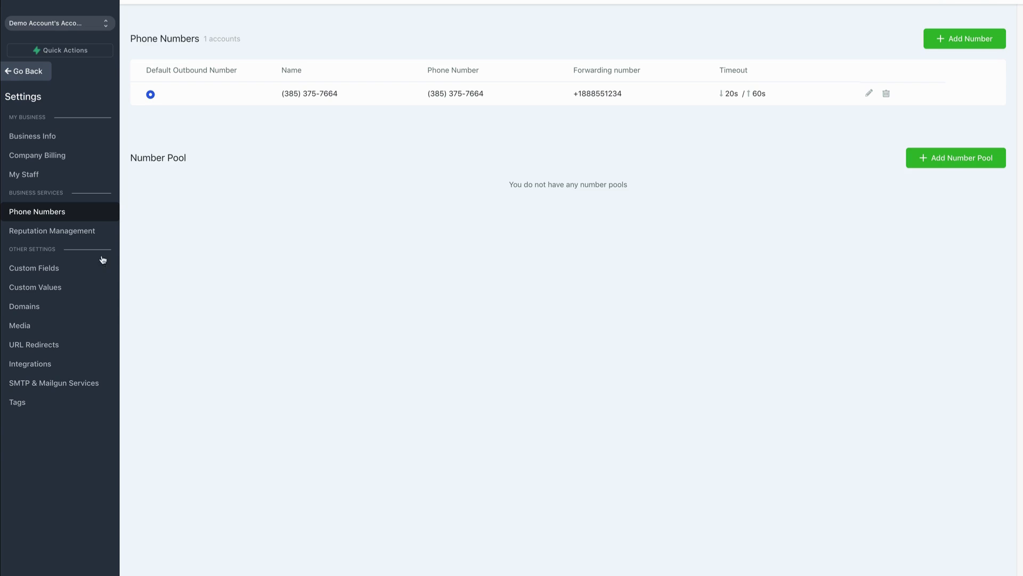
Connect the location's Google account and link the Google My Business page Arsenal MKG, Inc. - Vineyard, UT.
{"action": "left_click", "coordinate": [38, 366]}
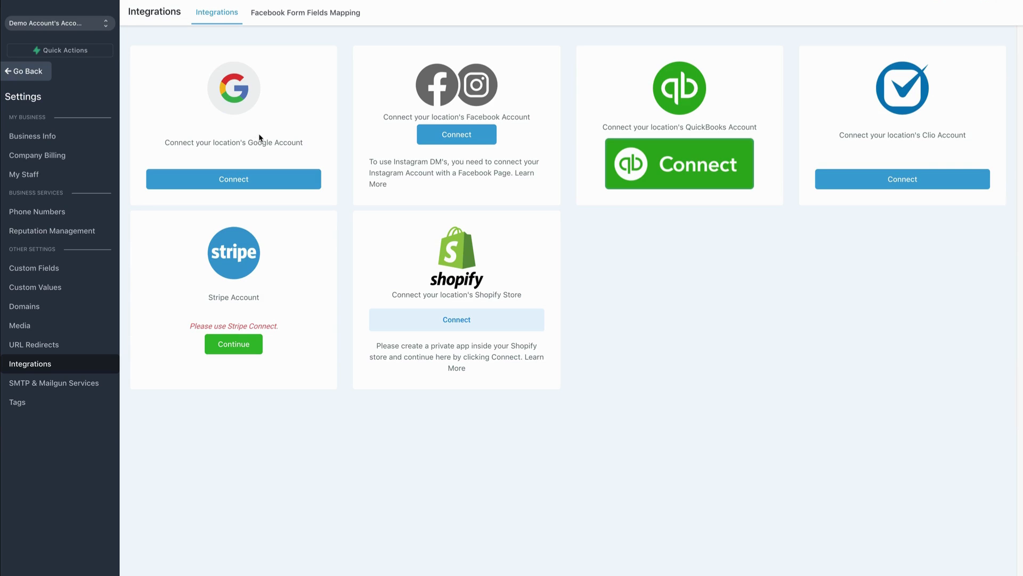
{"action": "left_click", "coordinate": [237, 180]}
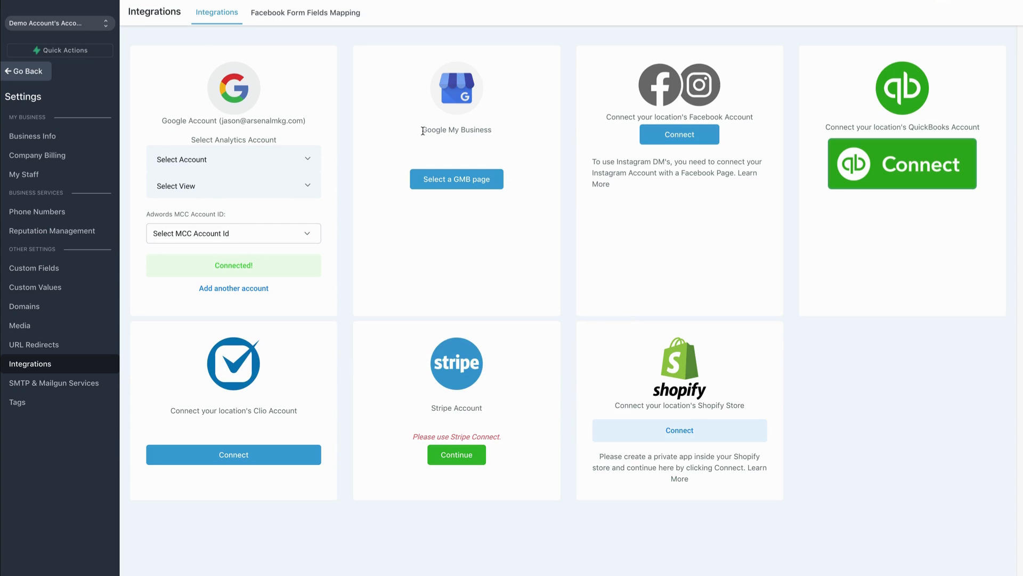
{"action": "left_click", "coordinate": [456, 180]}
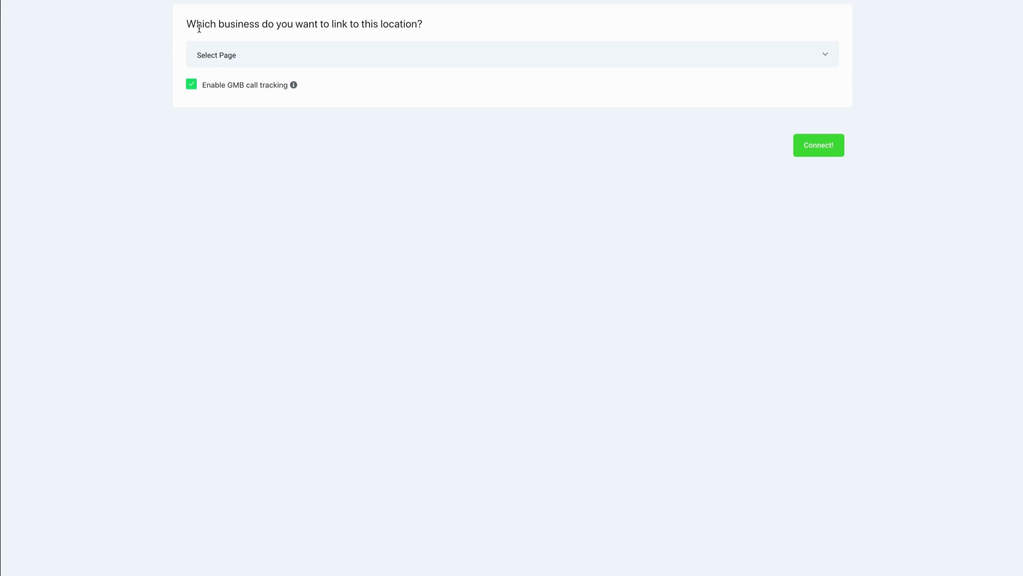
{"action": "left_click", "coordinate": [262, 58]}
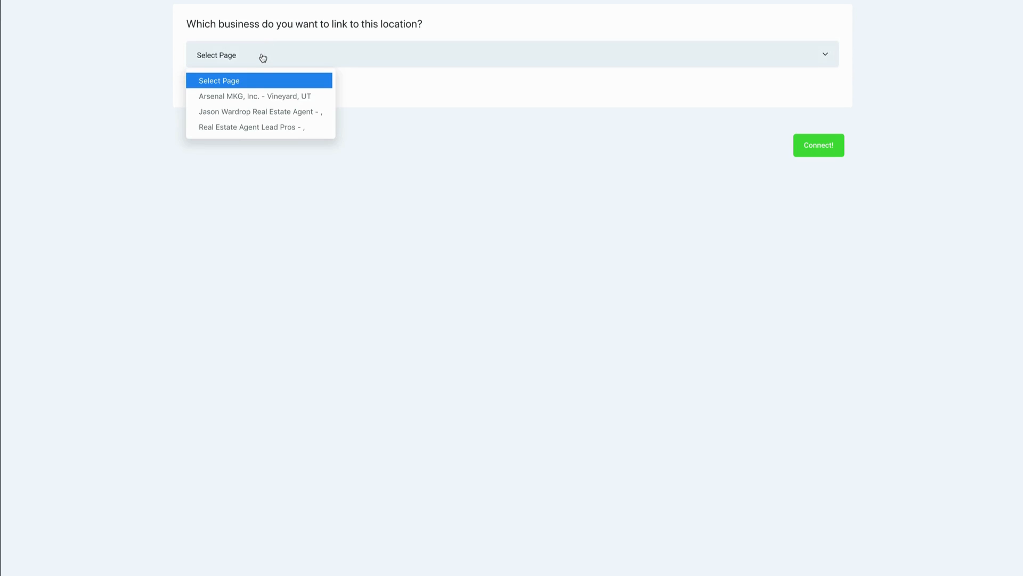
{"action": "left_click", "coordinate": [259, 96]}
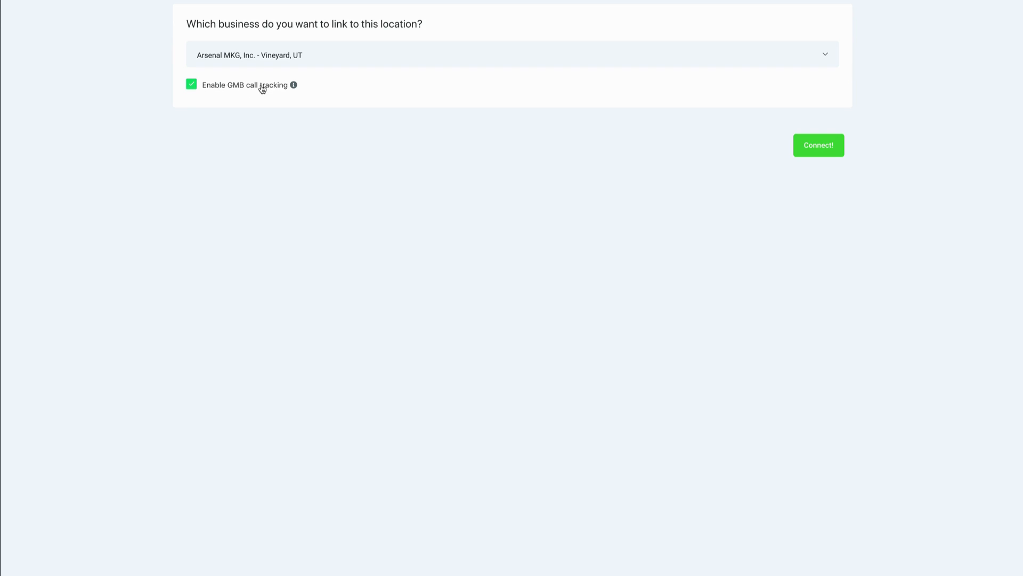
{"action": "left_click", "coordinate": [819, 145]}
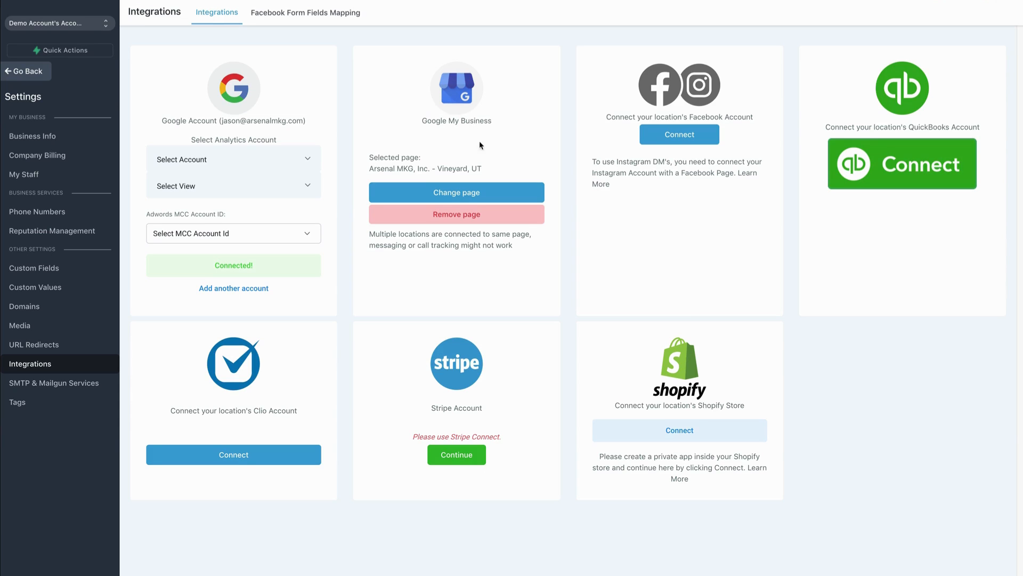
Connect the location's Facebook account and link the Real Estate Agent page.
{"action": "left_click", "coordinate": [680, 136]}
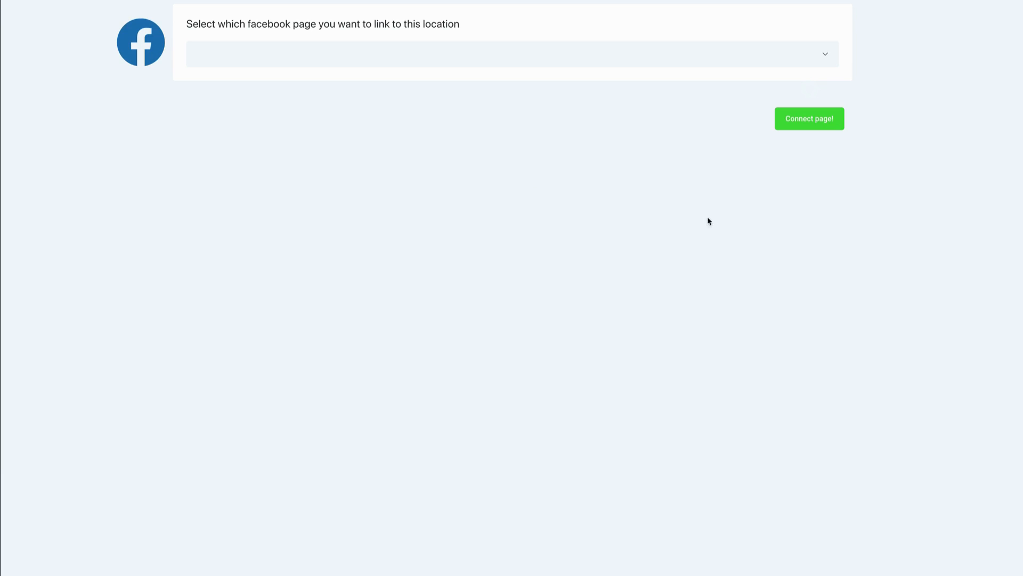
{"action": "left_click", "coordinate": [683, 54]}
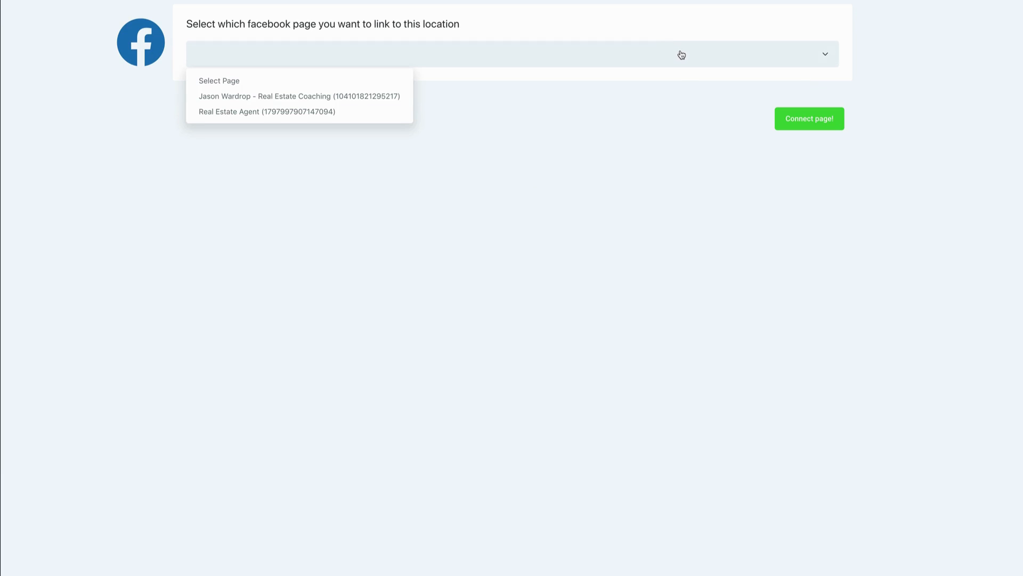
{"action": "left_click", "coordinate": [336, 116]}
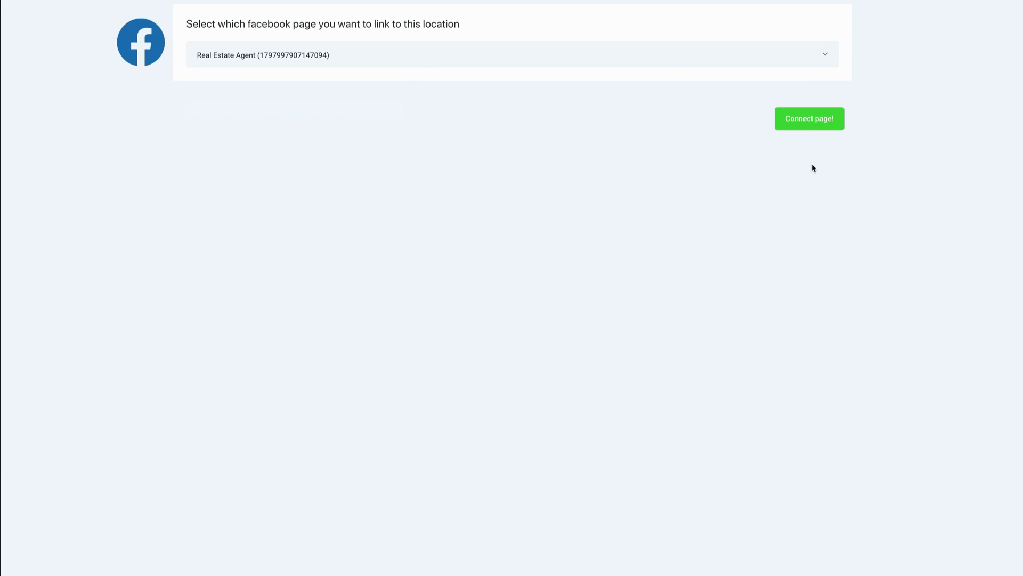
{"action": "left_click", "coordinate": [806, 123]}
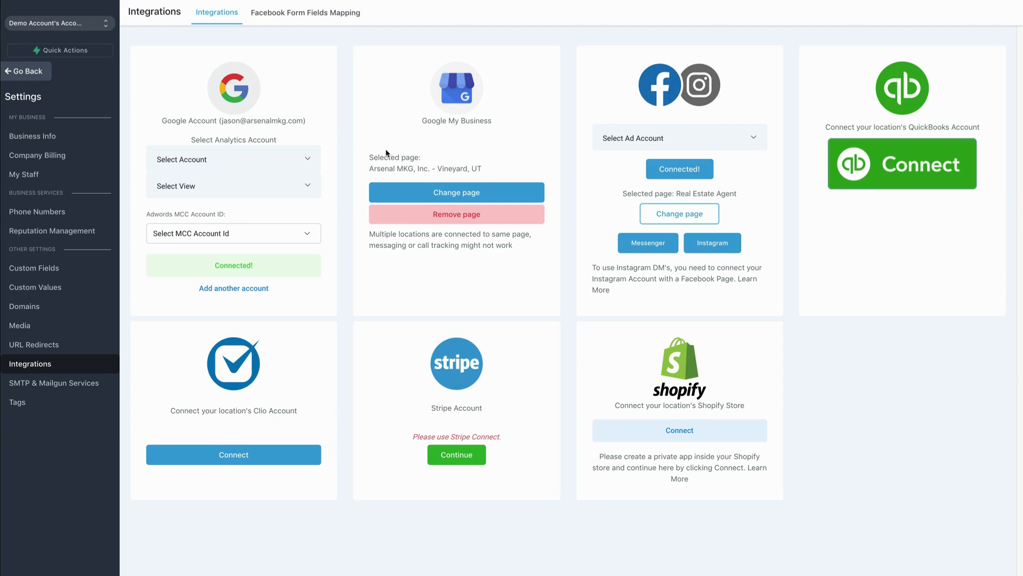
Generate the Google review link in the reputation management settings and save it.
{"action": "left_click", "coordinate": [60, 233]}
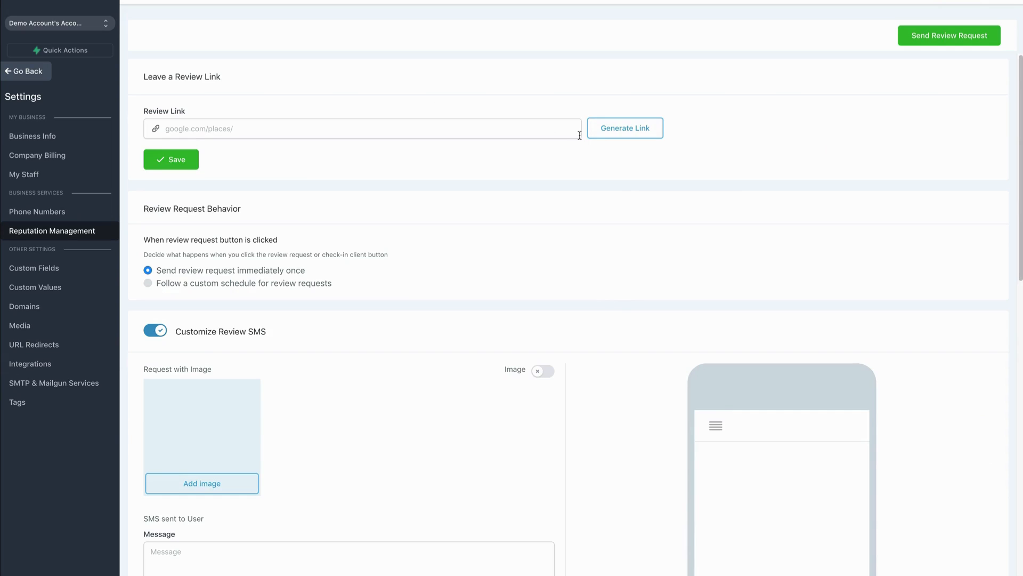
{"action": "left_click", "coordinate": [629, 134]}
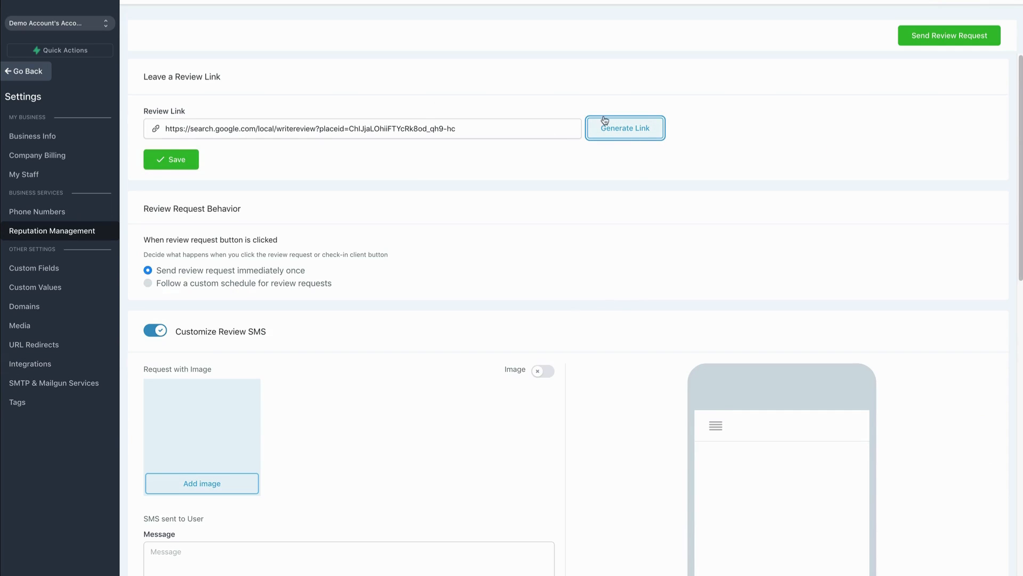
{"action": "left_click", "coordinate": [167, 162]}
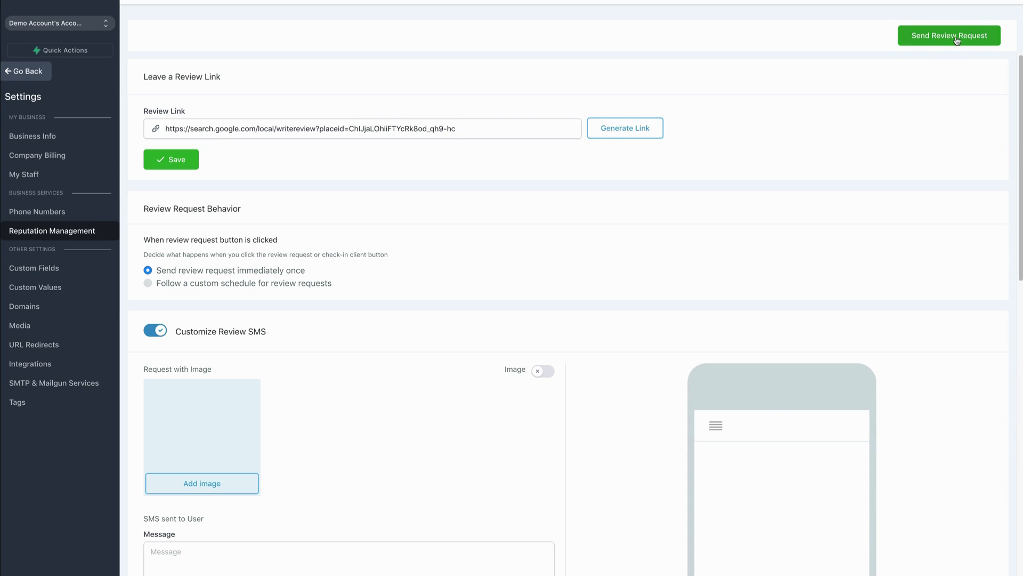
Send a review request from the main dashboard, entering the customer's full name and phone number.
{"action": "left_click", "coordinate": [34, 73]}
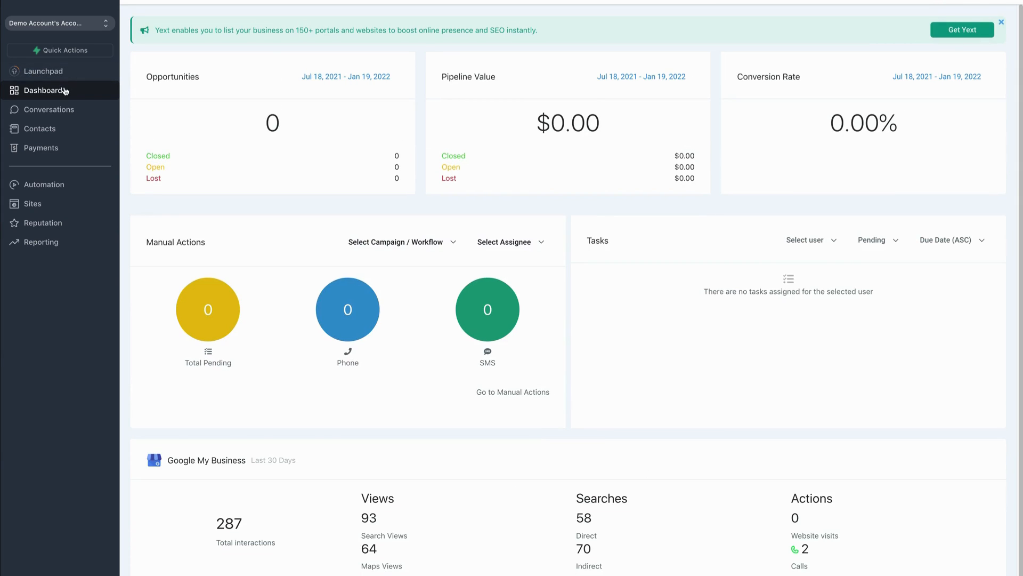
{"action": "left_click", "coordinate": [67, 52]}
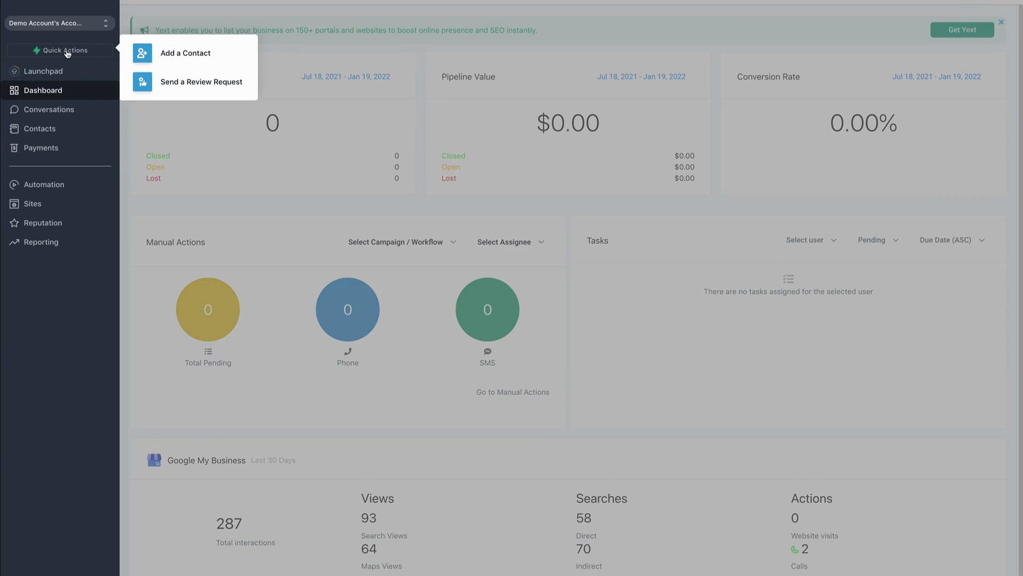
{"action": "left_click", "coordinate": [179, 86]}
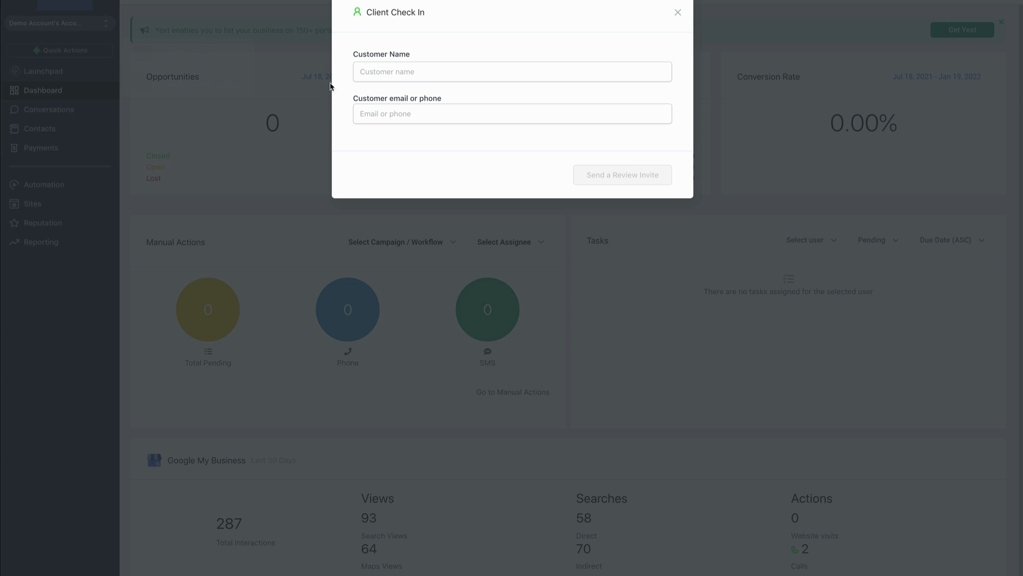
{"action": "left_click", "coordinate": [413, 73]}
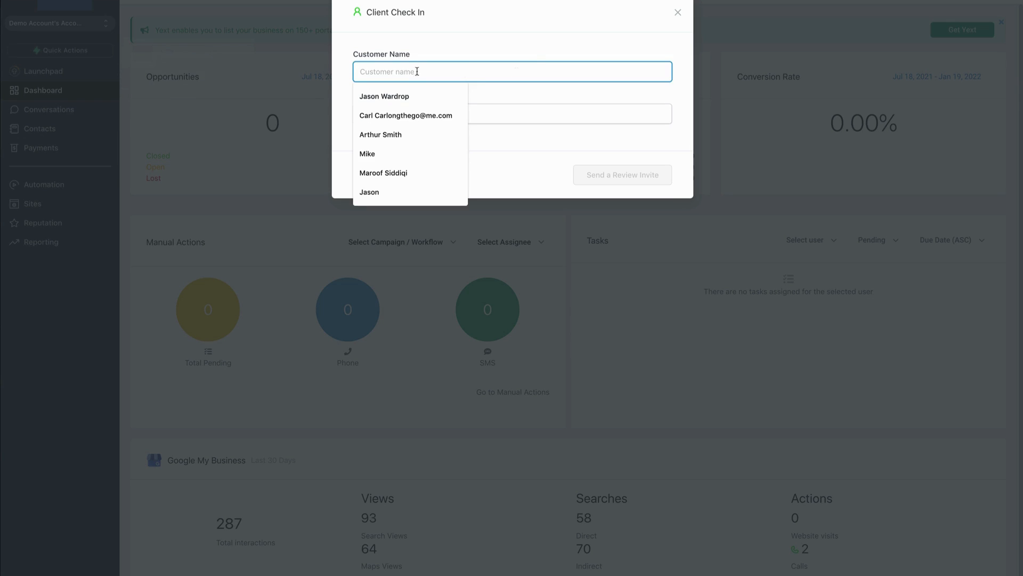
{"action": "left_click", "coordinate": [528, 54]}
{"action": "left_click", "coordinate": [463, 126]}
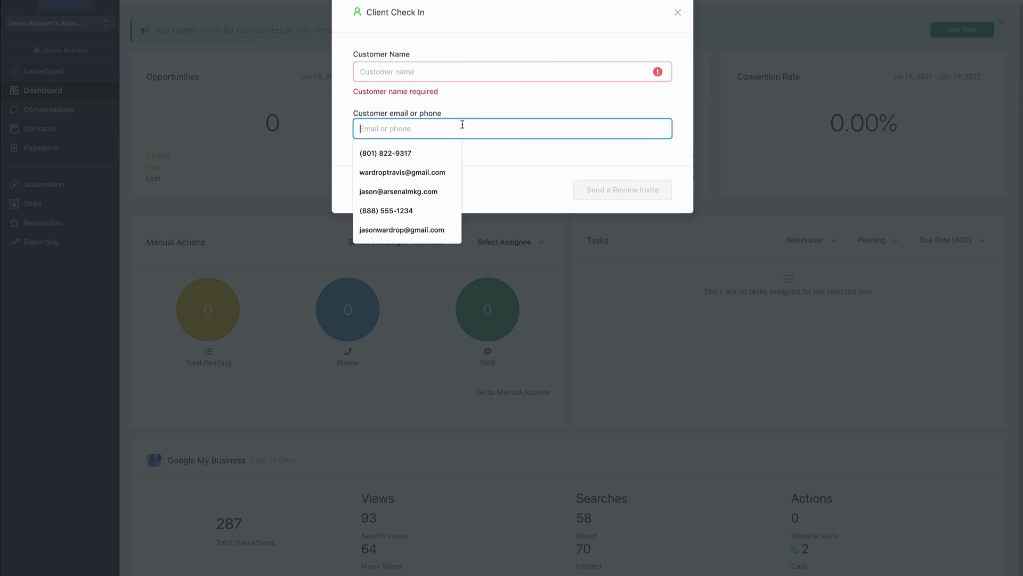
{"action": "left_click", "coordinate": [491, 101]}
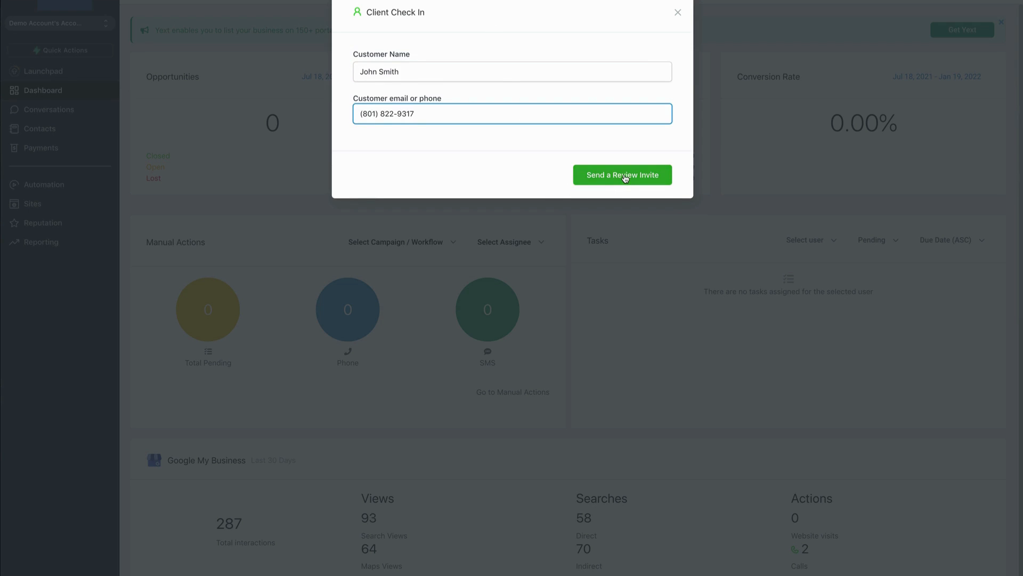
{"action": "left_click", "coordinate": [625, 176]}
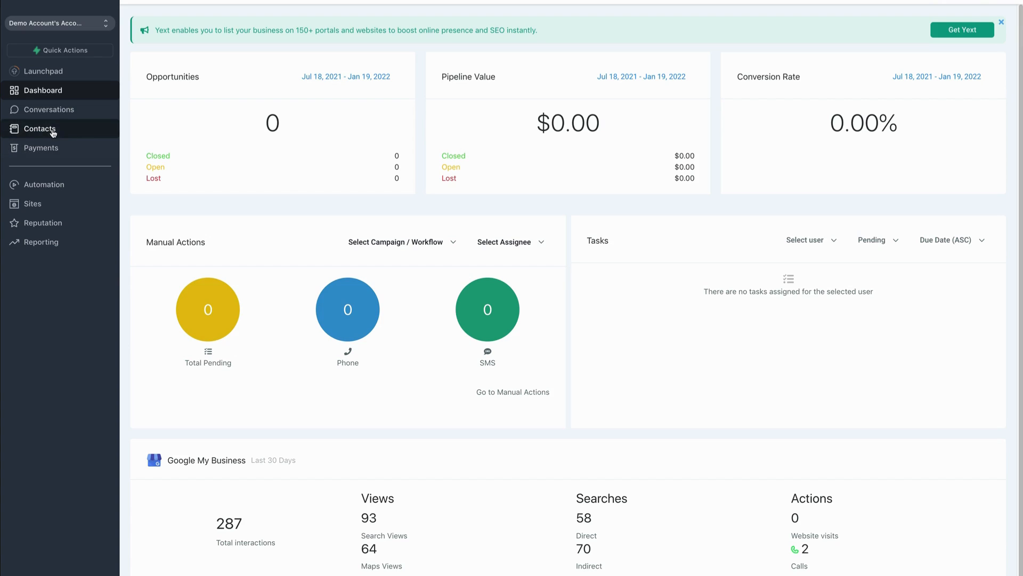
Show all conversations to check the review request message sent to the customer.
{"action": "left_click", "coordinate": [51, 116]}
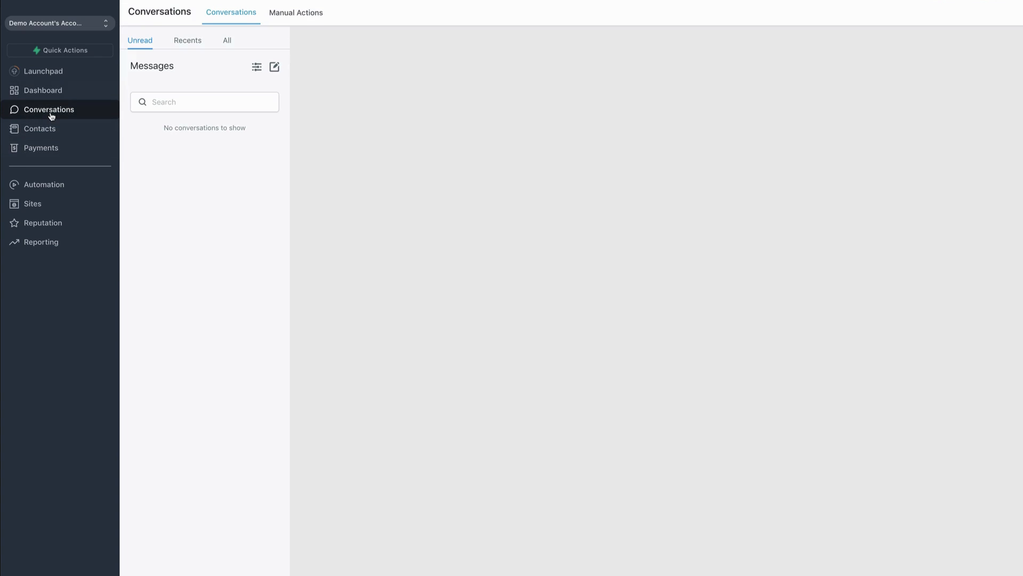
{"action": "left_click", "coordinate": [229, 43]}
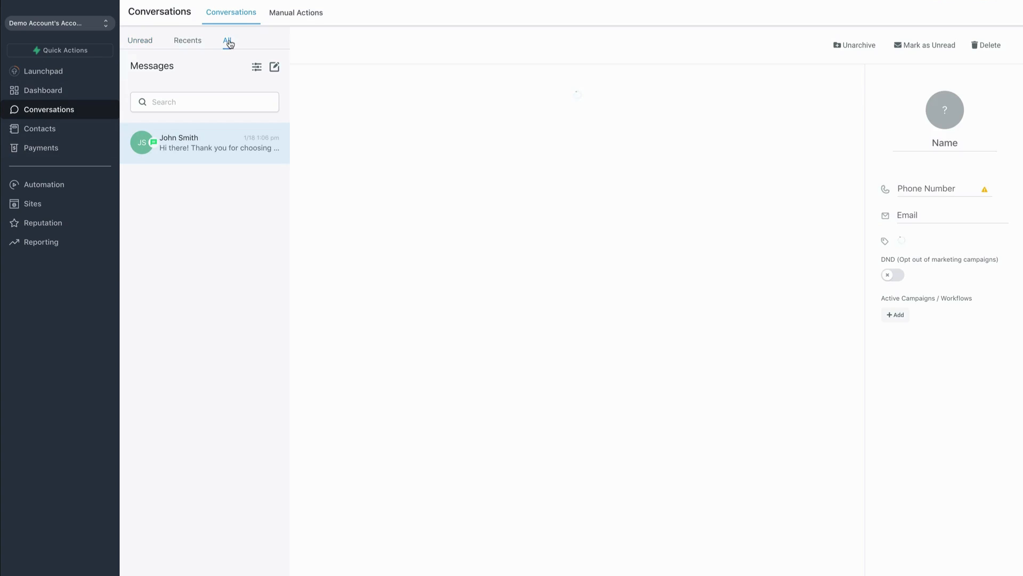